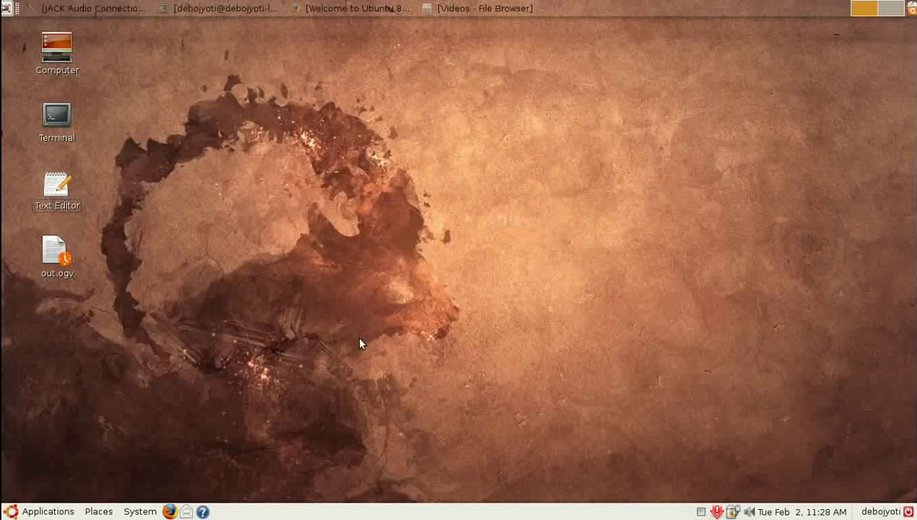
Open the Places menu on the GNOME top panel.
click(108, 510)
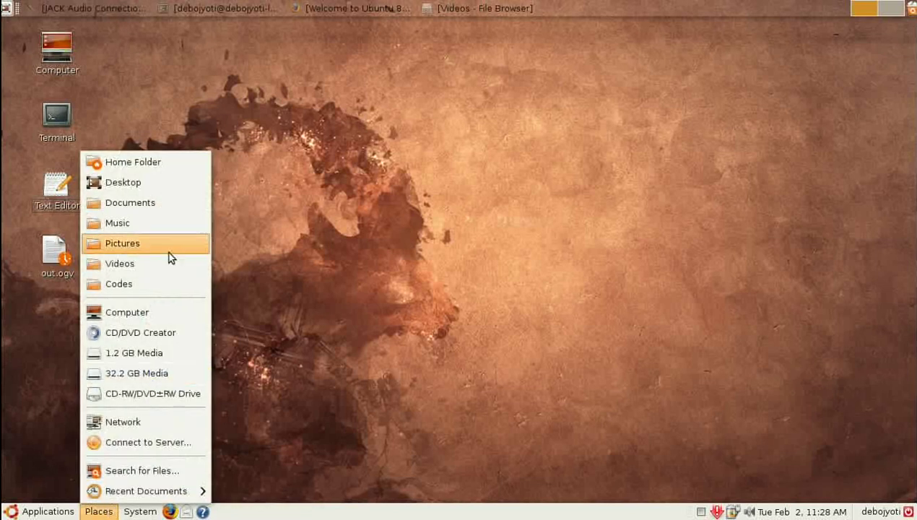
Open the Home Folder, centre the Nautilus window, and expand Examples.
click(164, 163)
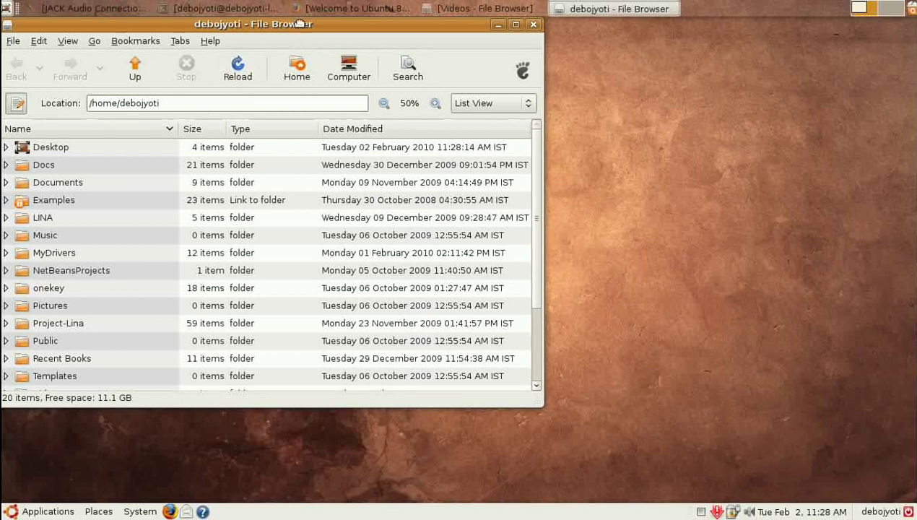
drag(302, 32, 483, 81)
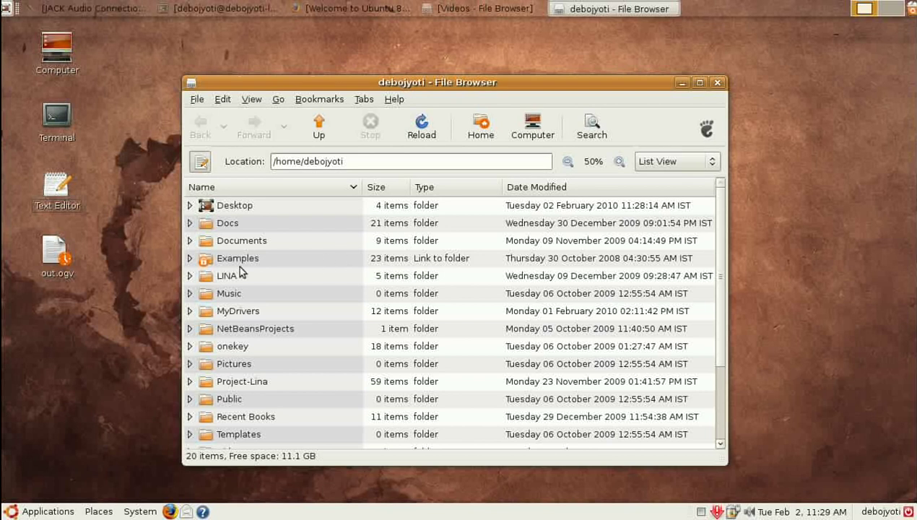
click(190, 259)
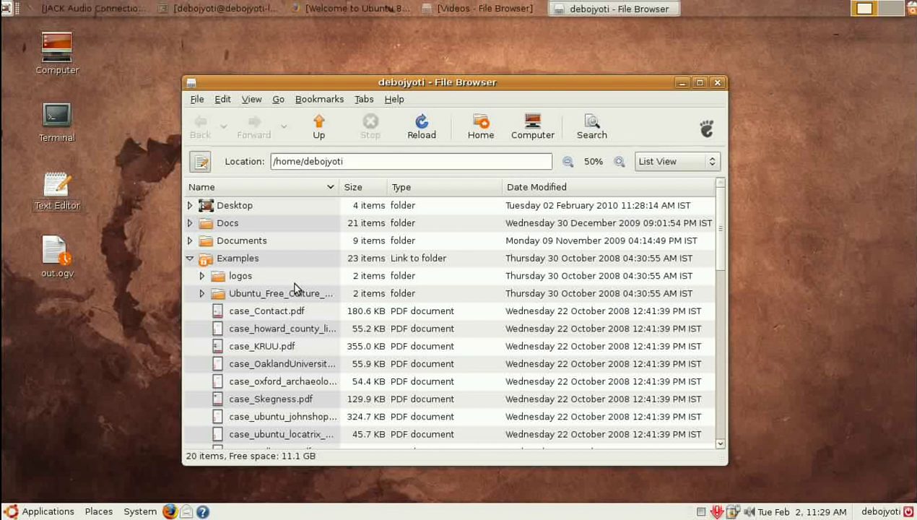
Open Desktop, go back home, then expand and collapse the Desktop and Docs folders.
key(Down)
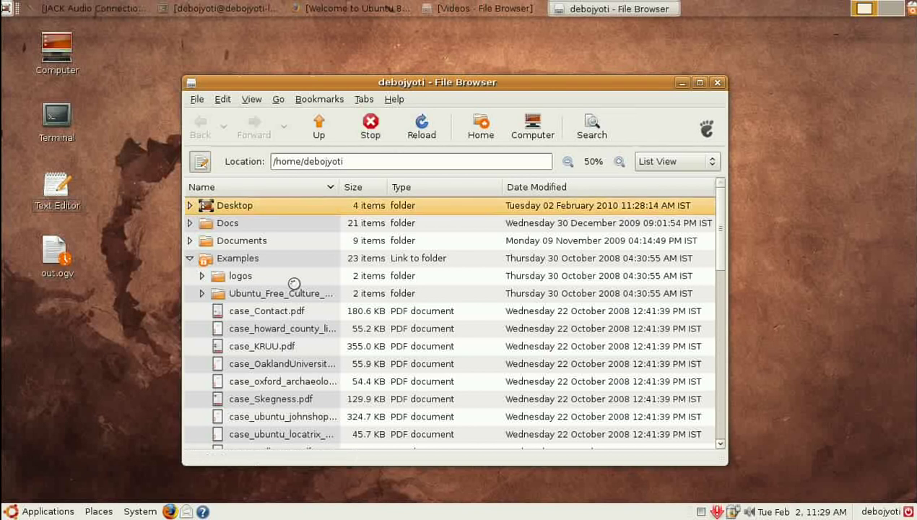
key(Return)
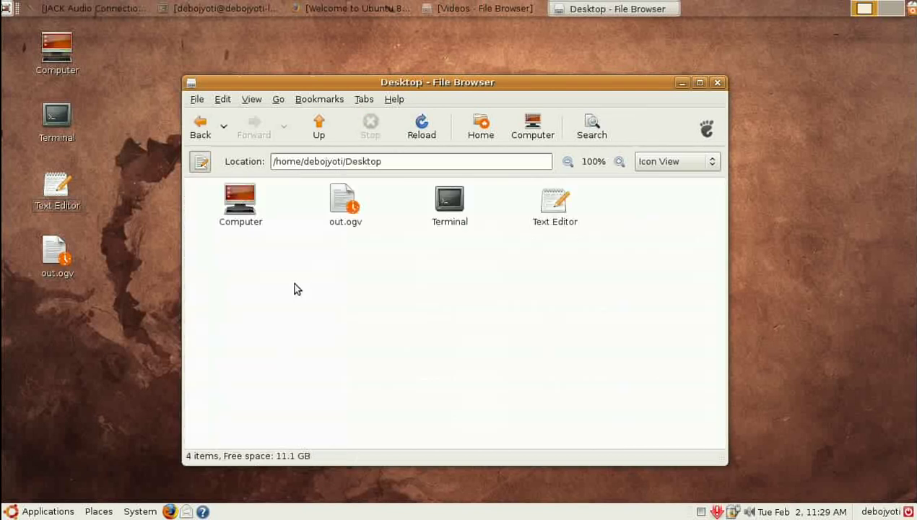
click(202, 127)
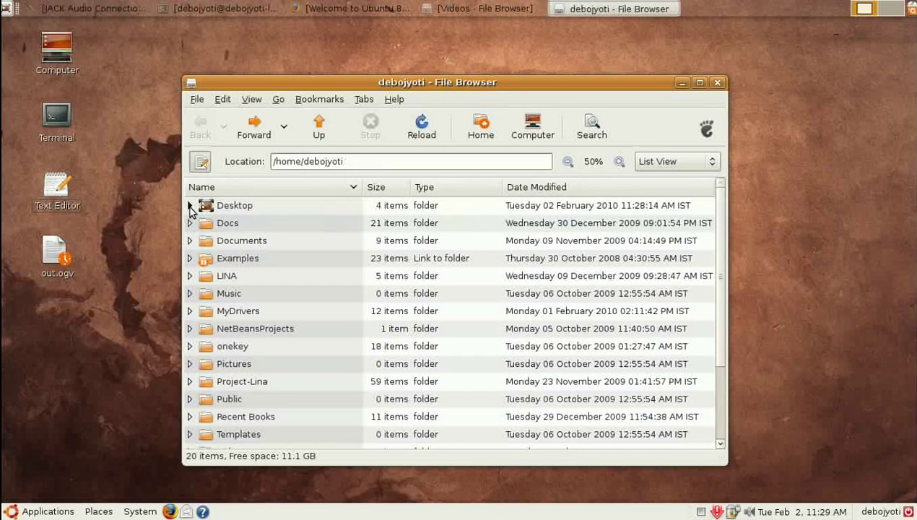
click(190, 206)
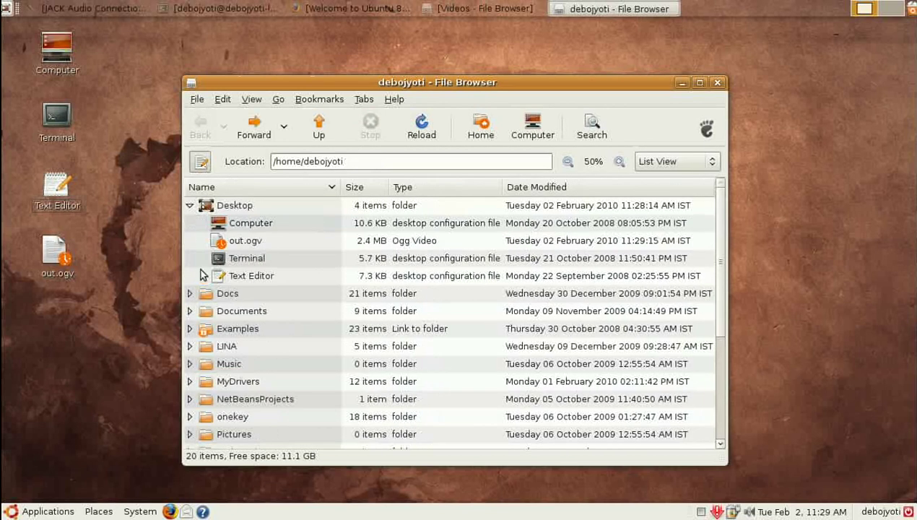
click(190, 205)
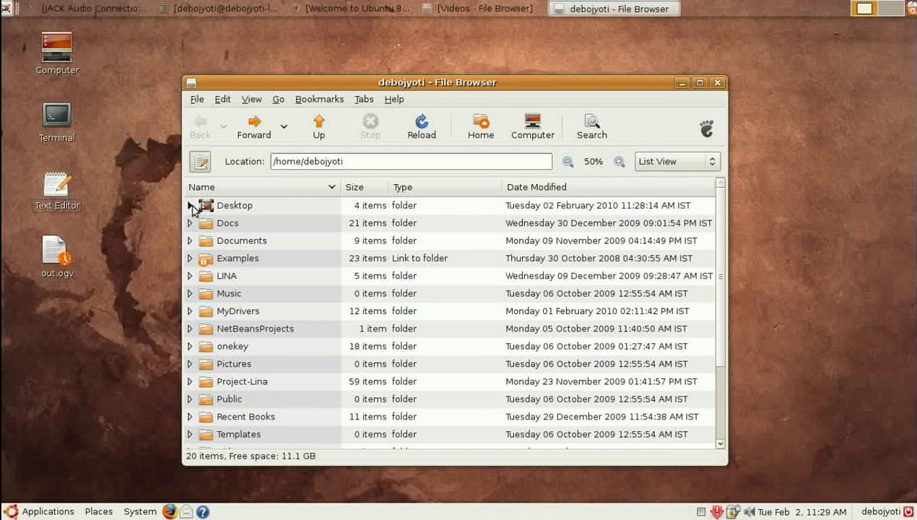
click(190, 224)
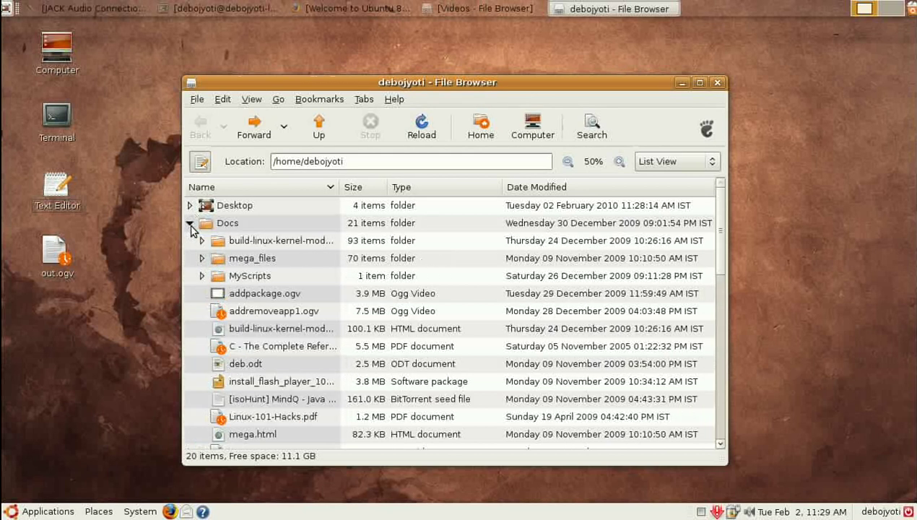
click(190, 224)
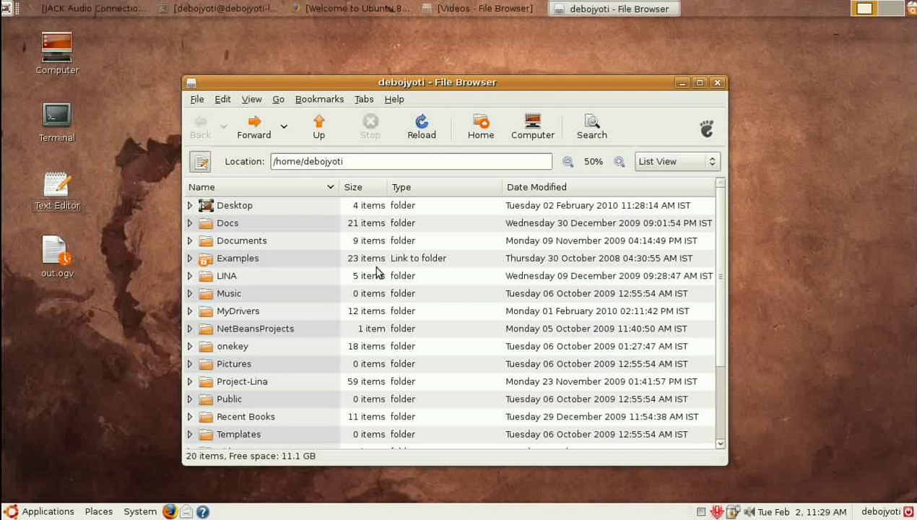
Switch the home folder to Icon View, zoom in, then zoom back to 100%.
click(693, 162)
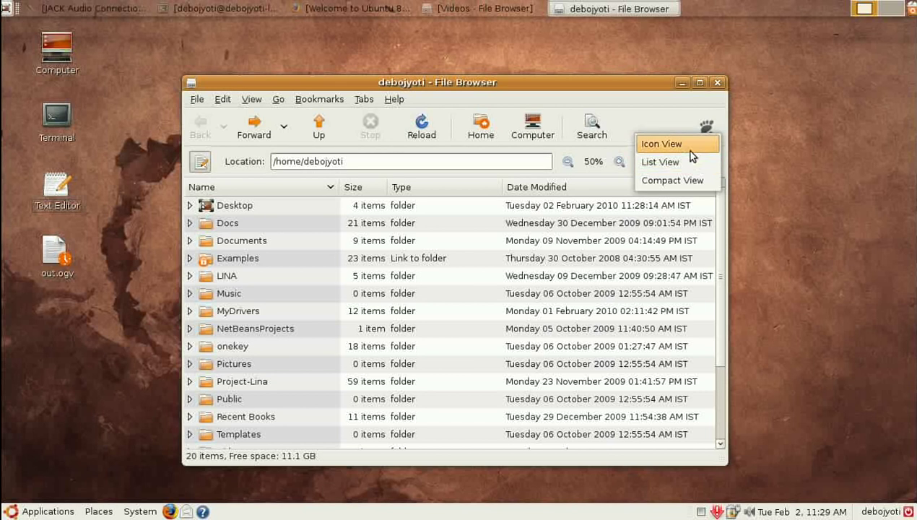
click(688, 148)
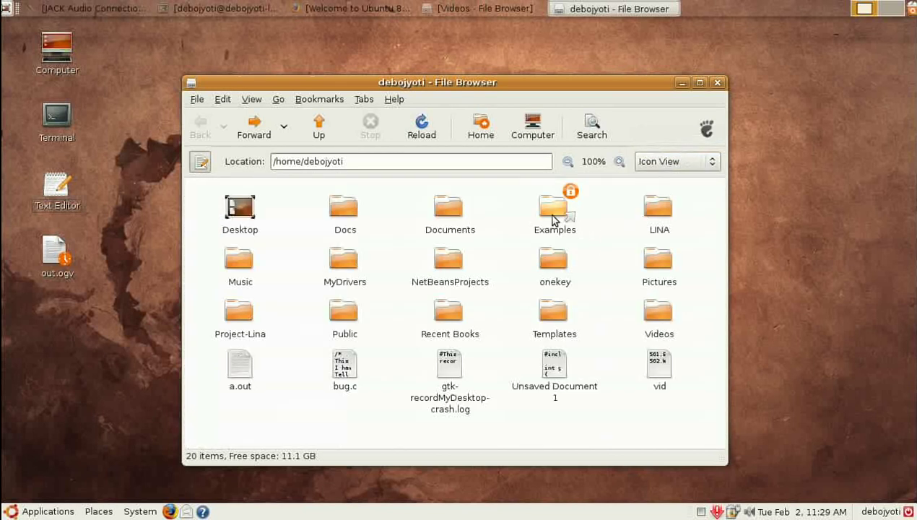
click(623, 163)
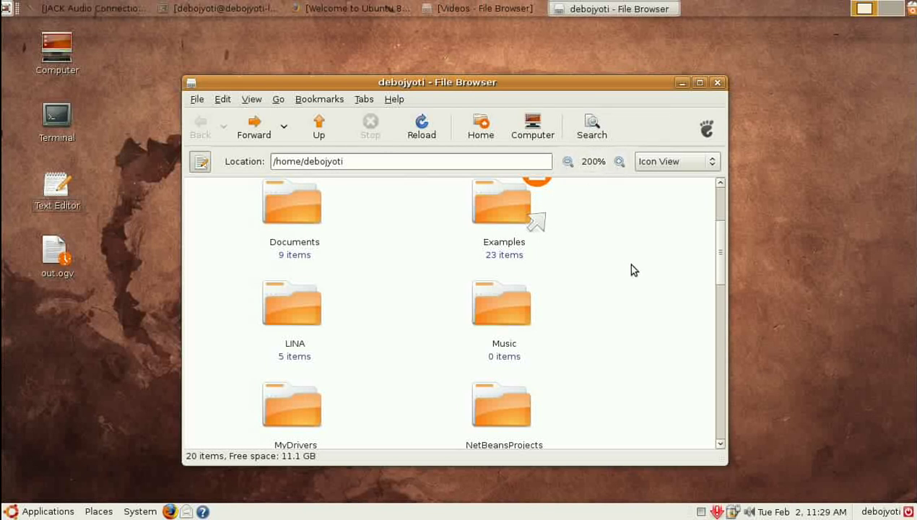
scroll(719, 217, up, 3)
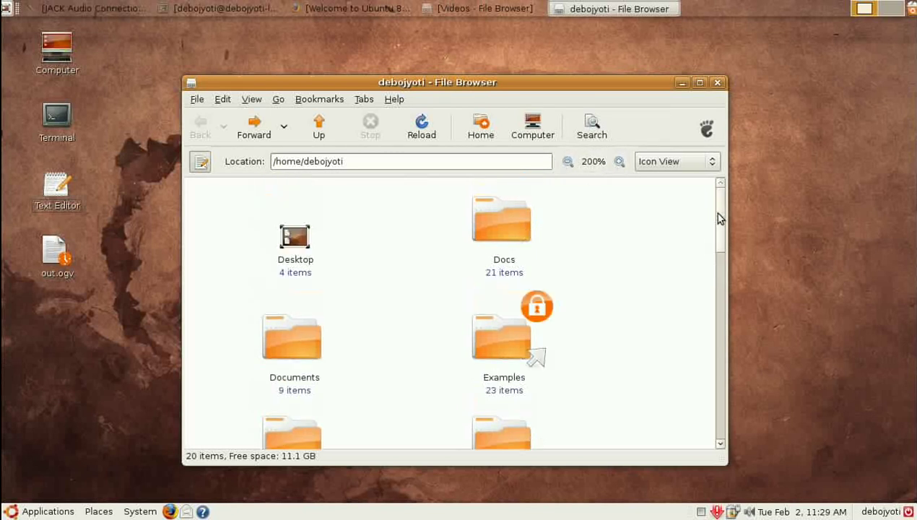
click(570, 163)
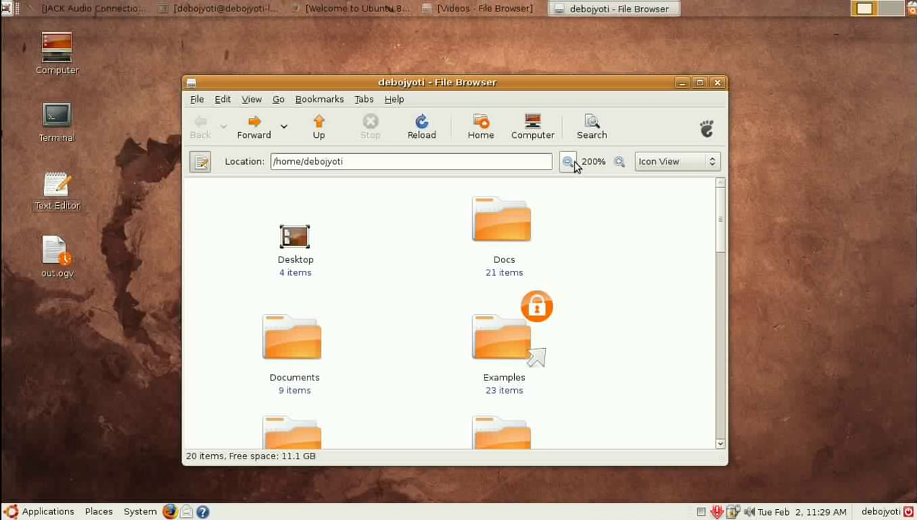
click(571, 163)
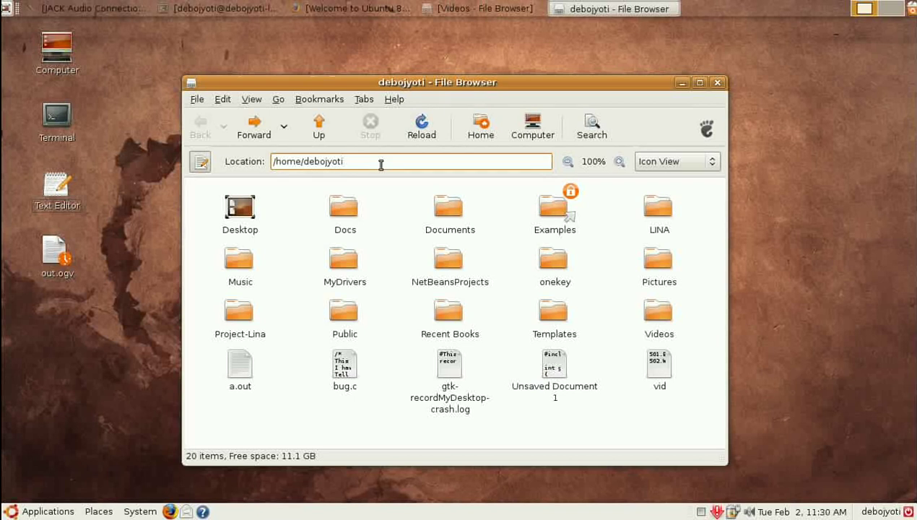
Enter '/' as the location to open the root folder.
key(BackSpace)
key(BackSpace)
key(BackSpace)
key(BackSpace)
key(BackSpace)
text(/)
key(Return)
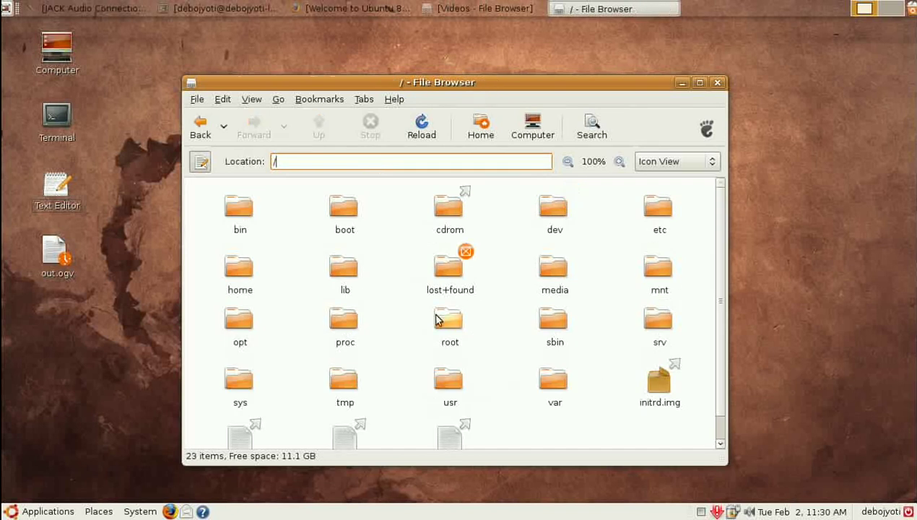
Open usr, return Home, and show the location as breadcrumb path buttons.
double_click(448, 383)
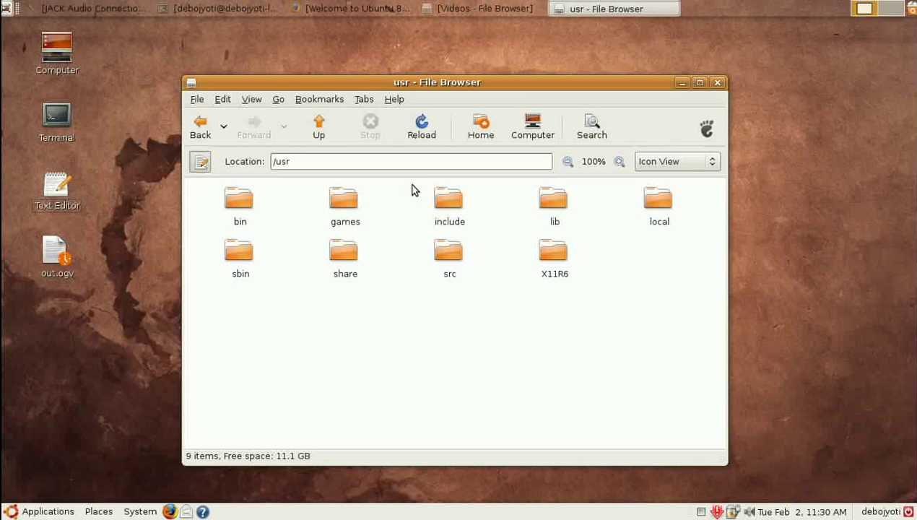
click(485, 125)
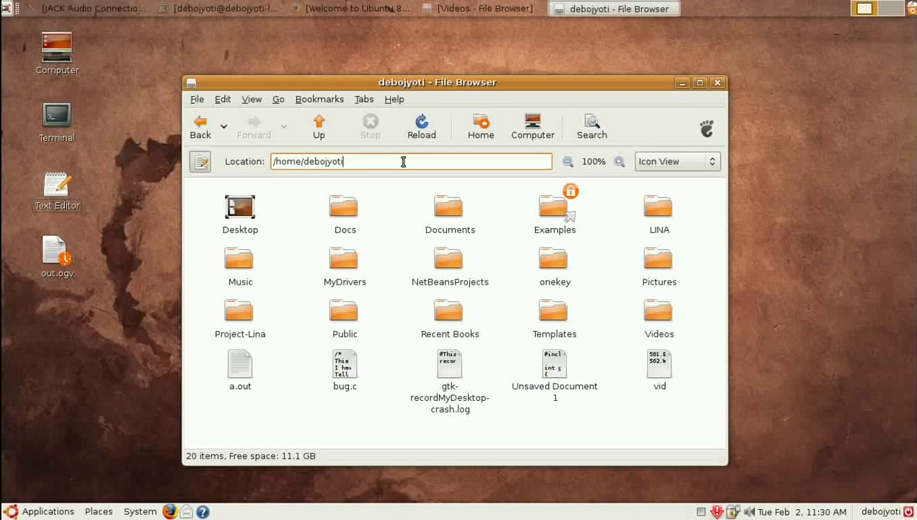
click(202, 163)
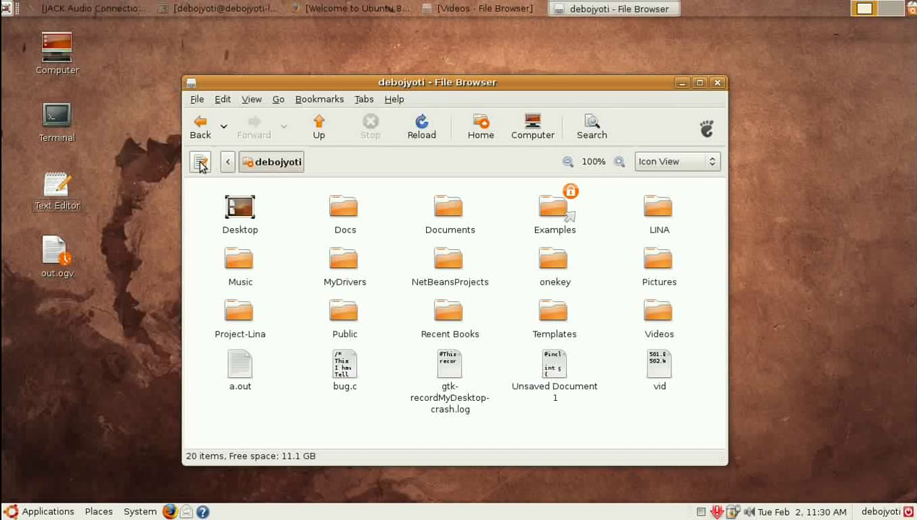
Toggle the text location on and off, reveal parent folders, and open Public.
click(202, 163)
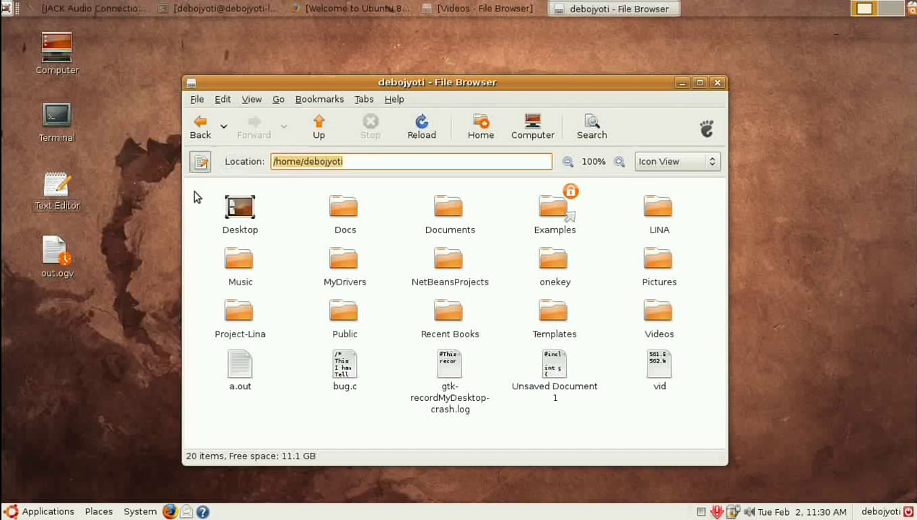
click(200, 163)
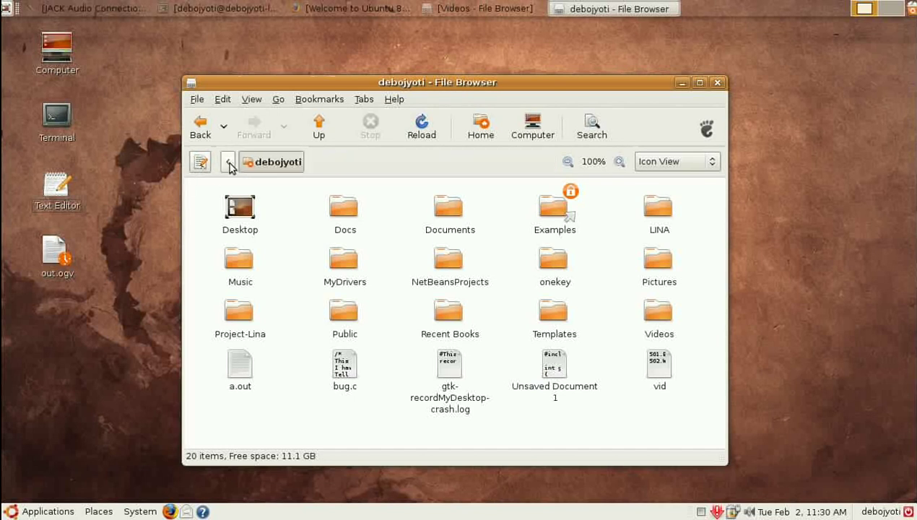
click(228, 163)
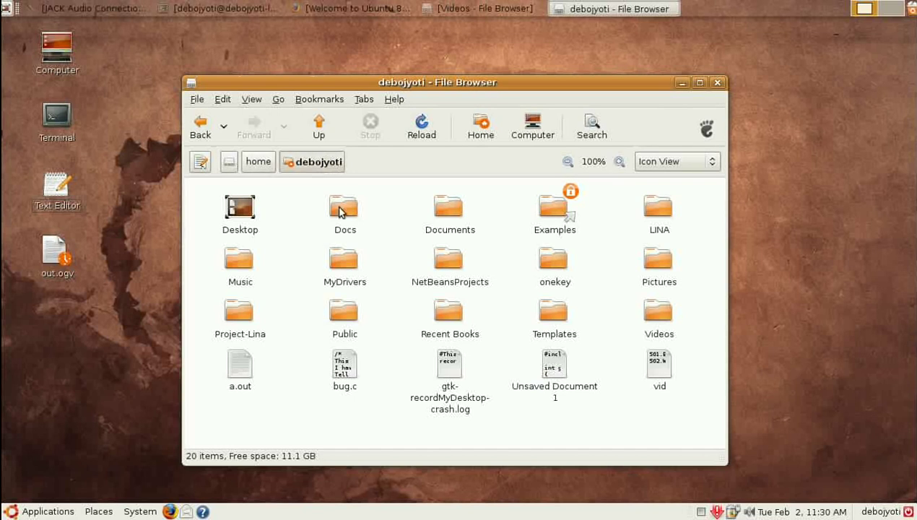
double_click(349, 320)
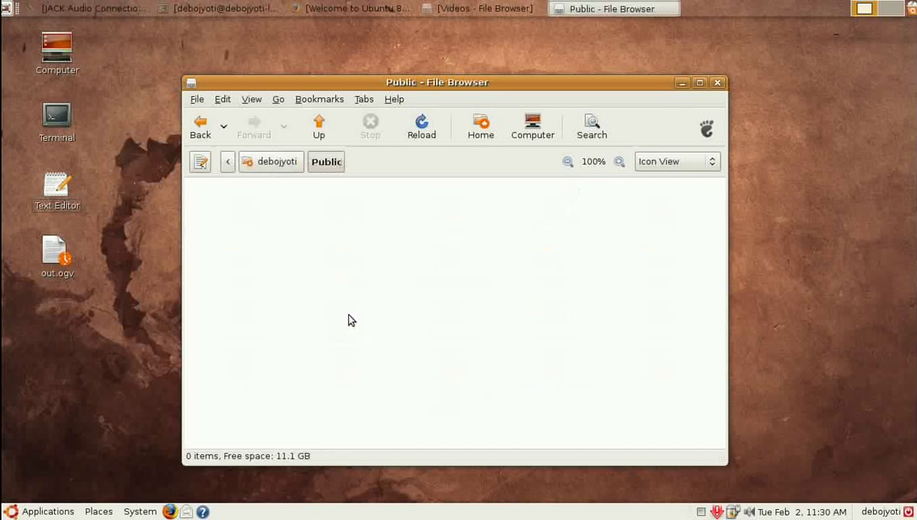
Use the breadcrumb buttons to visit home, Public, then return to debojyoti.
click(227, 162)
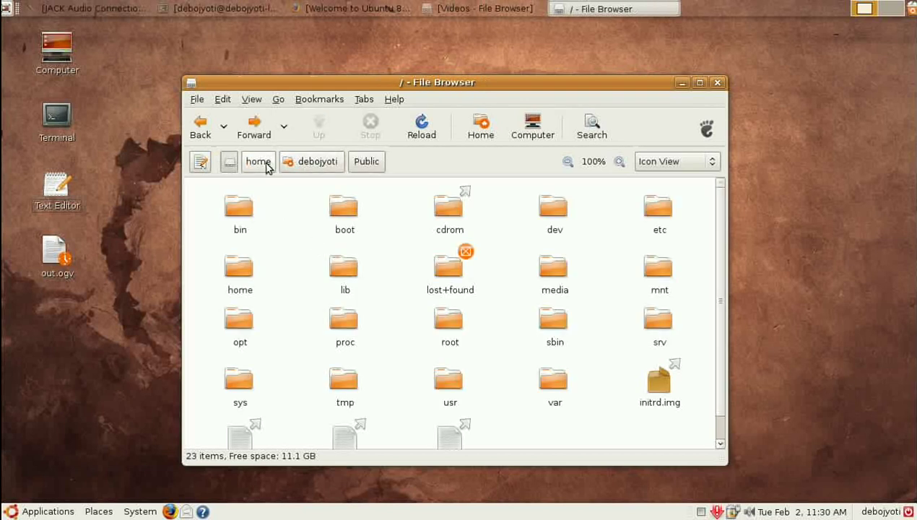
click(262, 163)
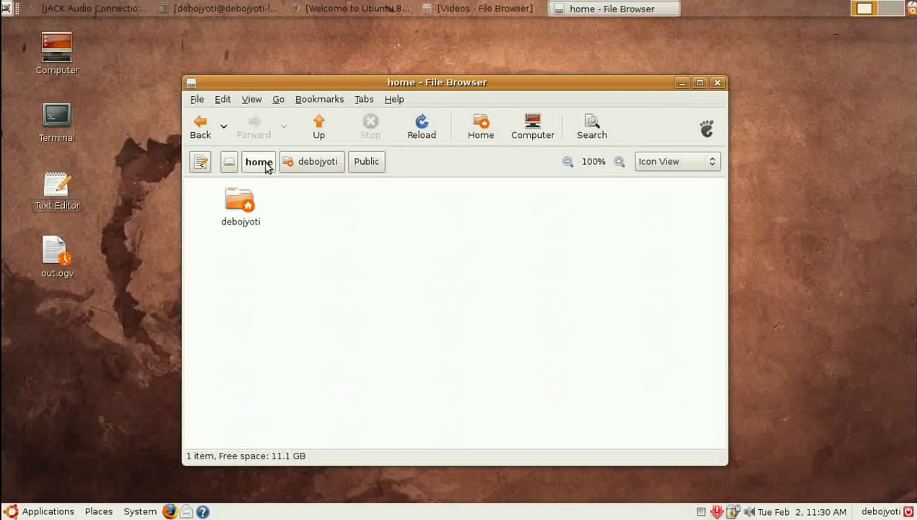
click(361, 163)
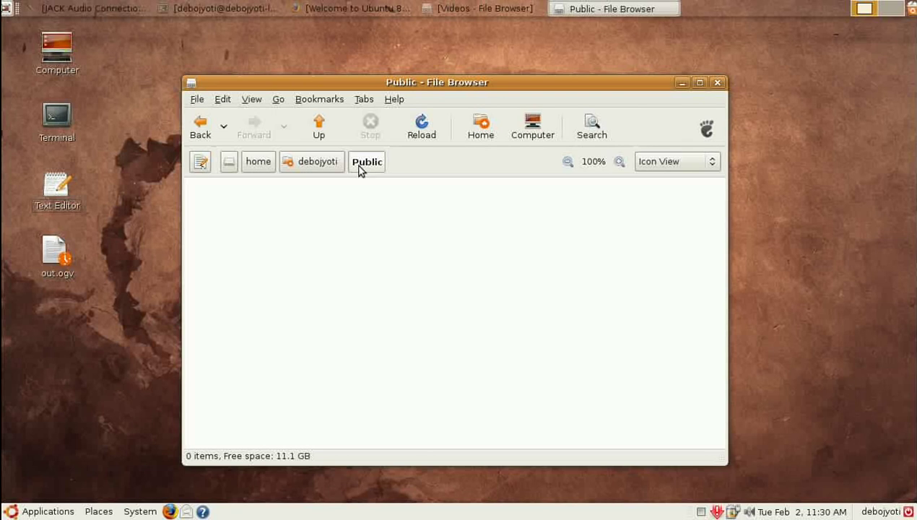
click(318, 162)
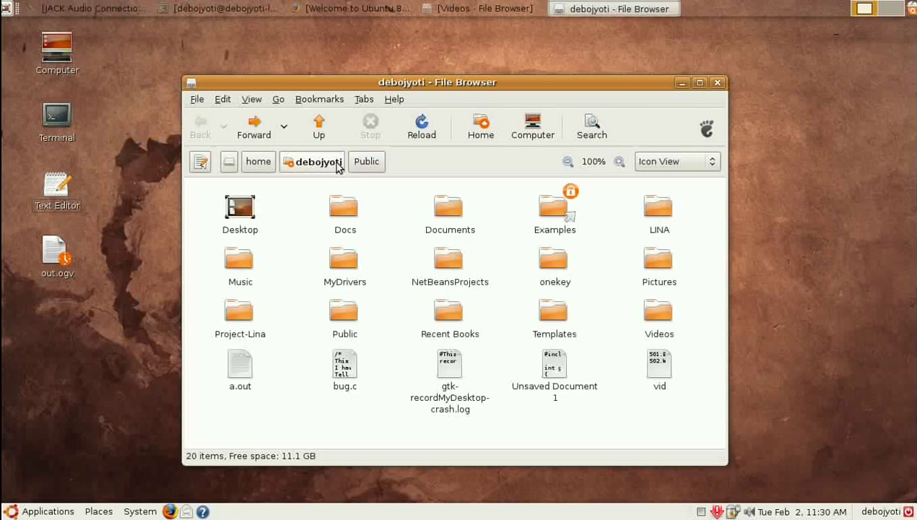
Show Help > About for Nautilus 2.24.1, selecting then deselecting the version heading.
click(395, 100)
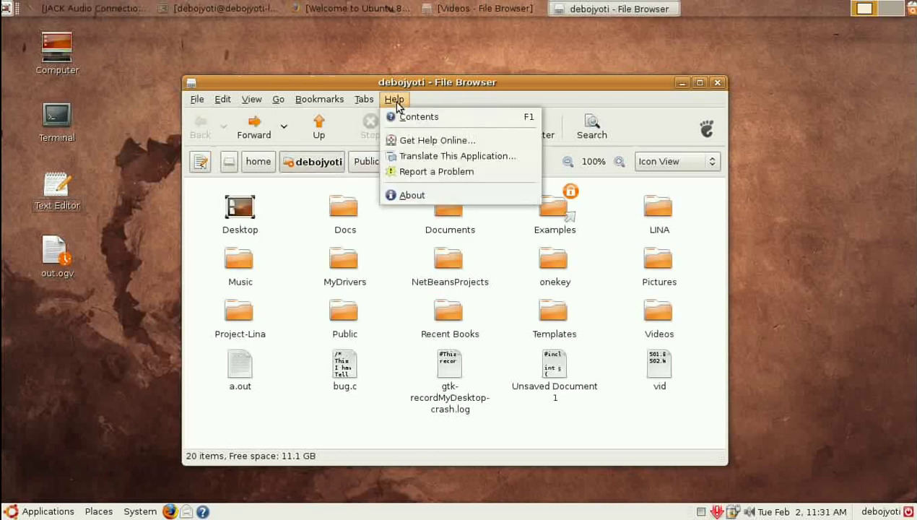
click(419, 194)
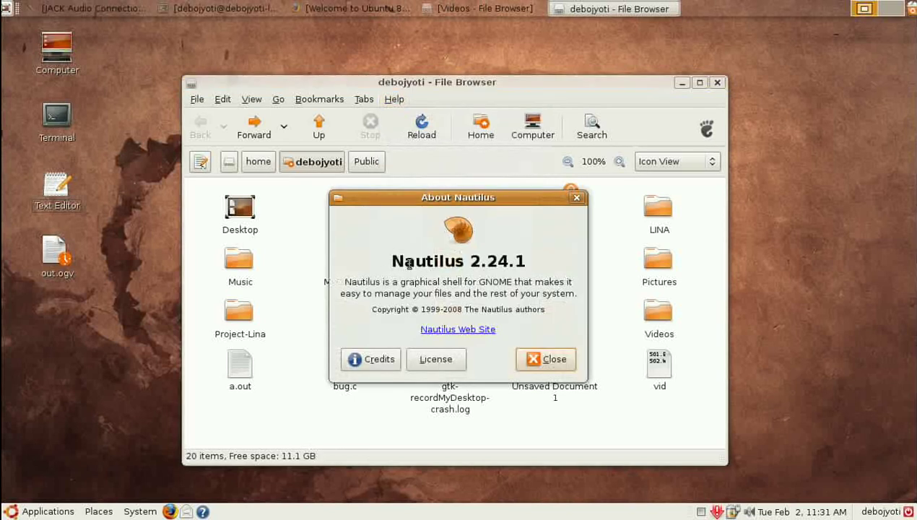
drag(392, 260, 523, 264)
click(528, 263)
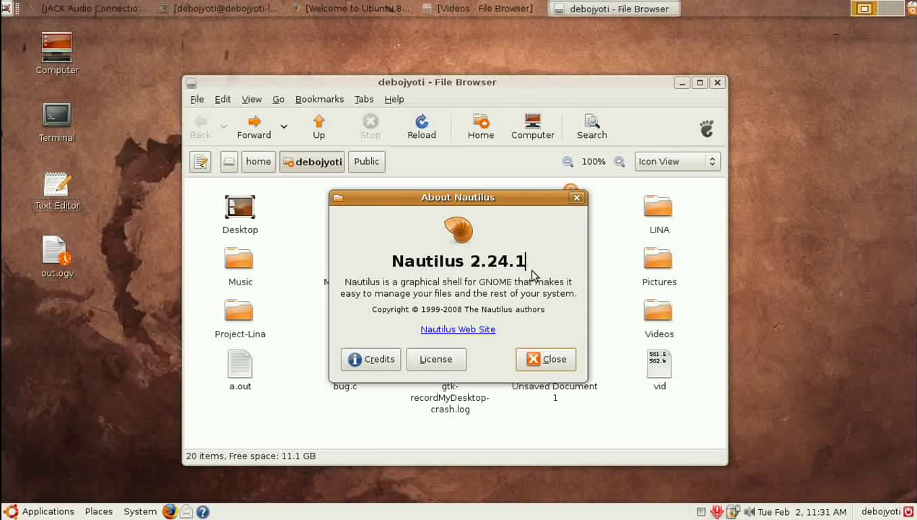
Close the About Nautilus dialog.
click(553, 360)
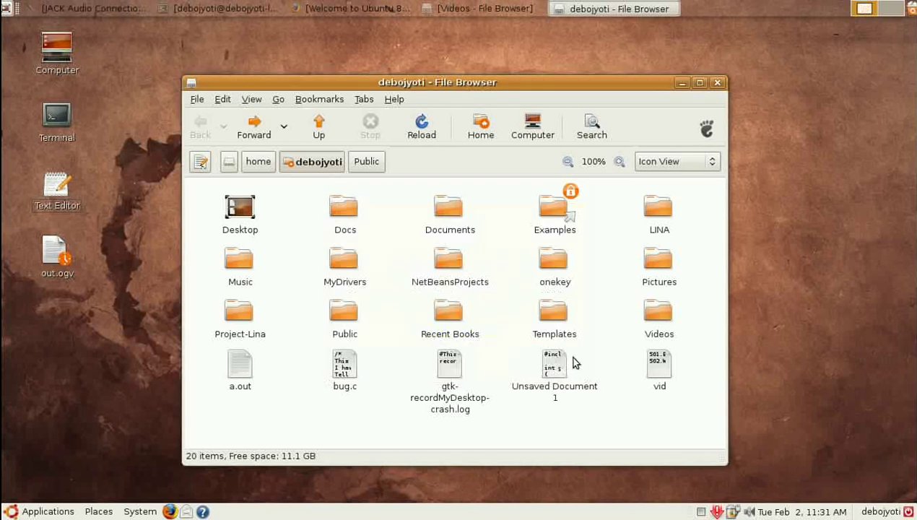